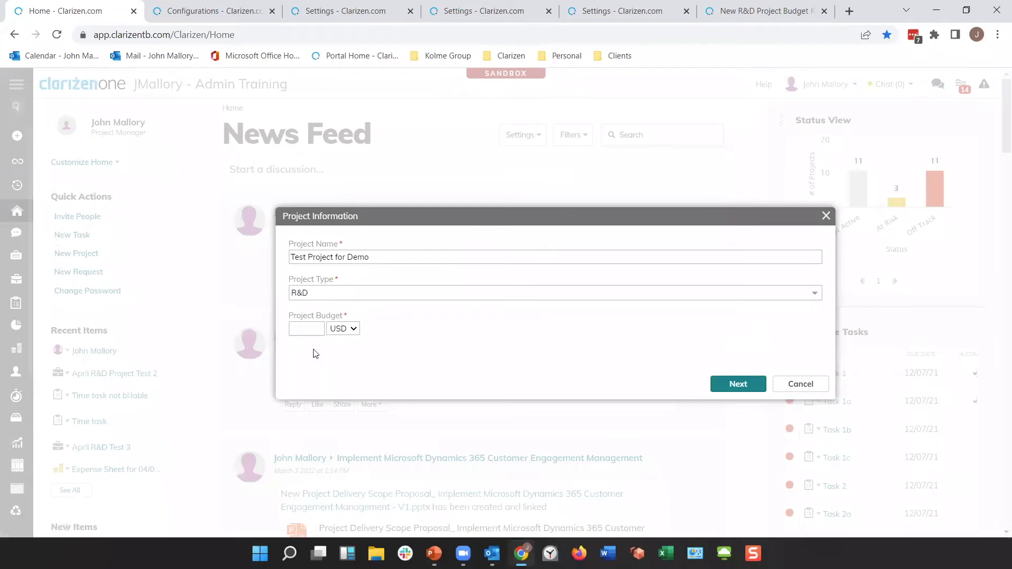
# Set the project budget to 50000 USD and enter "This is my biz case" as the R&D project's business case
pyautogui.click(308, 328)
pyautogui.write('50000')
pyautogui.click(724, 384)
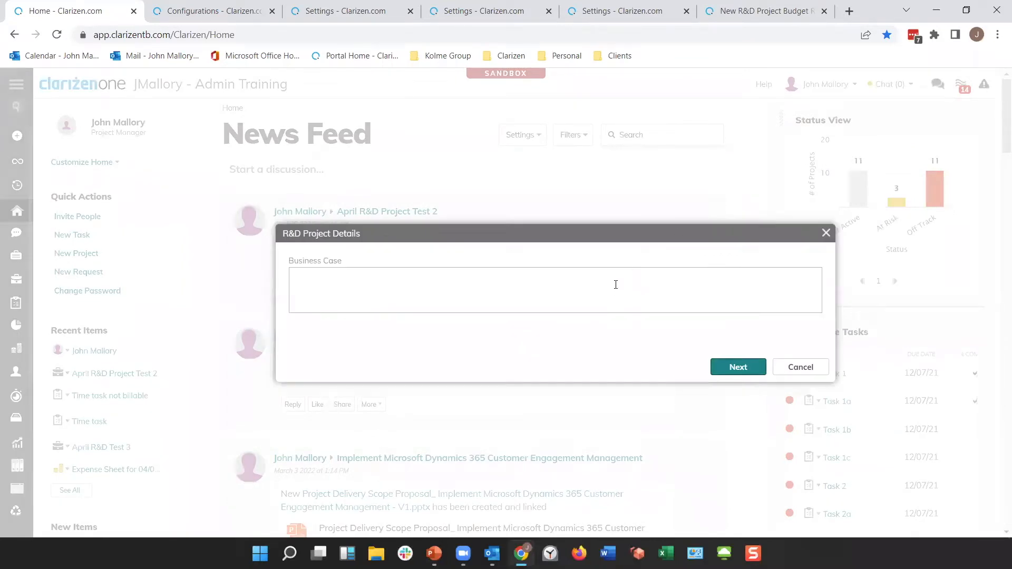
pyautogui.click(578, 292)
pyautogui.write('This is my biz case')
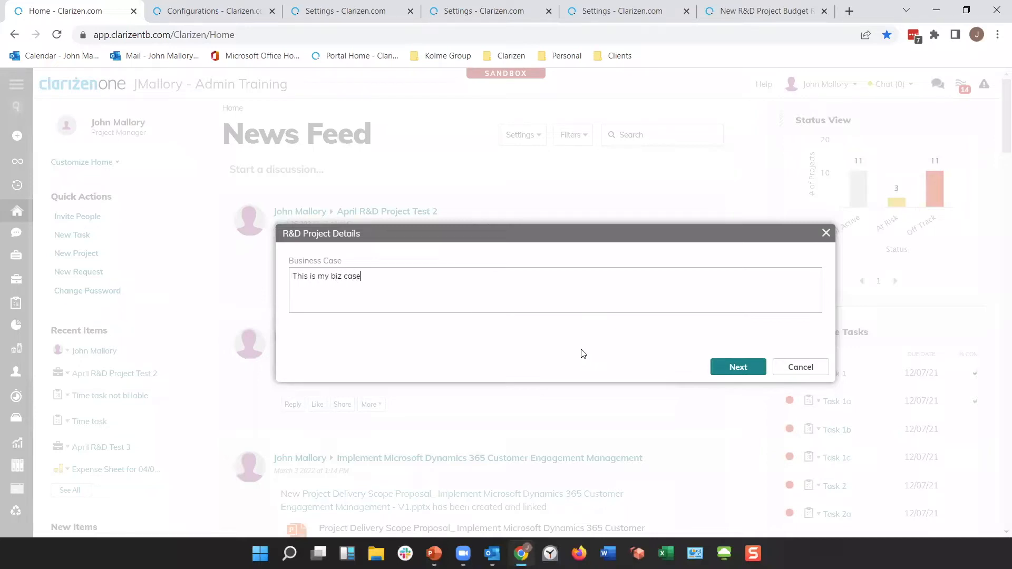
pyautogui.click(730, 364)
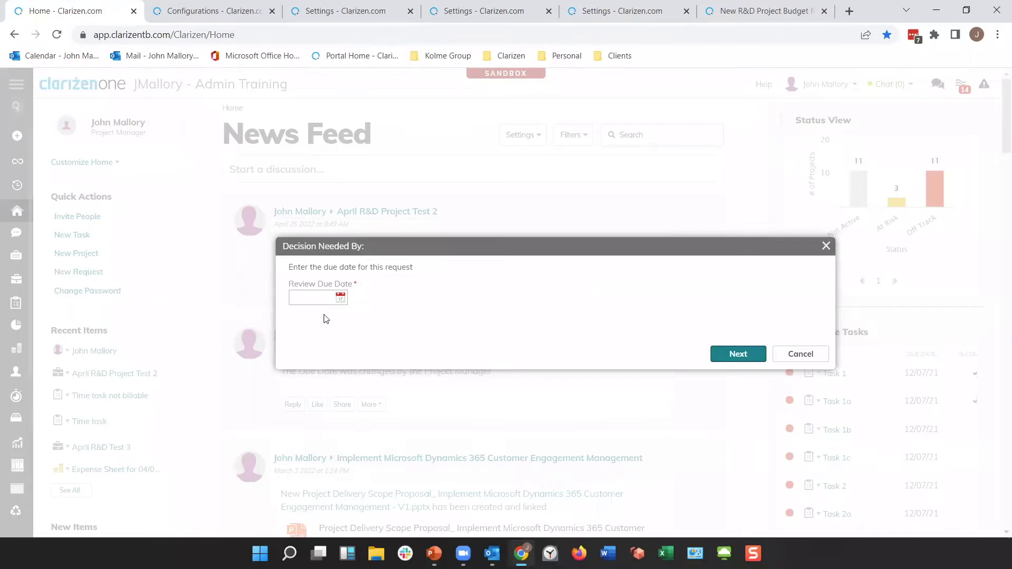
# Set the review due date to 05/20/22 and submit the request
pyautogui.click(315, 298)
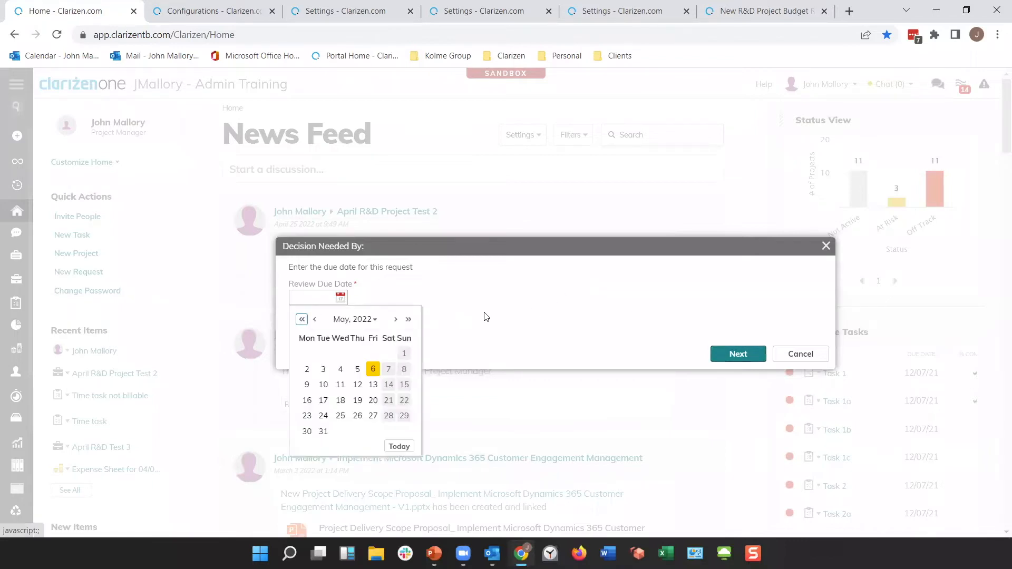
pyautogui.click(373, 400)
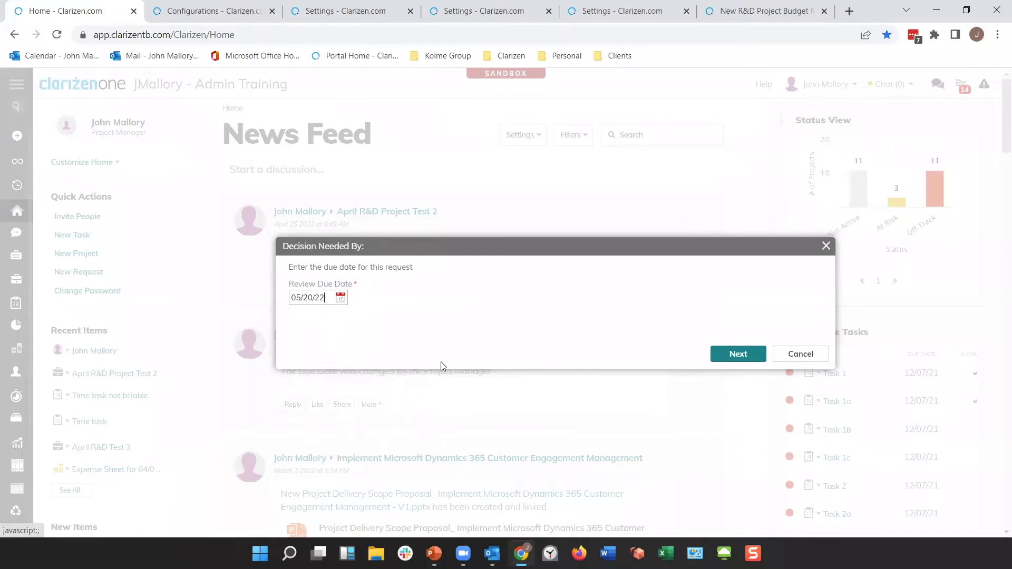
pyautogui.click(744, 353)
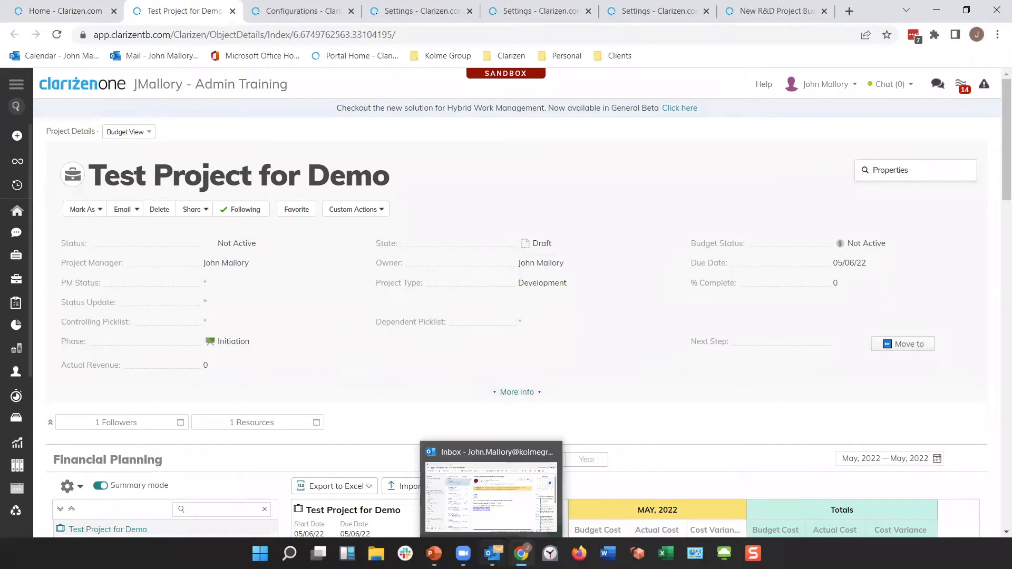
# Switch to Outlook, open the new budget request email for Test Project for Demo and follow its request link
pyautogui.click(492, 553)
pyautogui.doubleClick(218, 147)
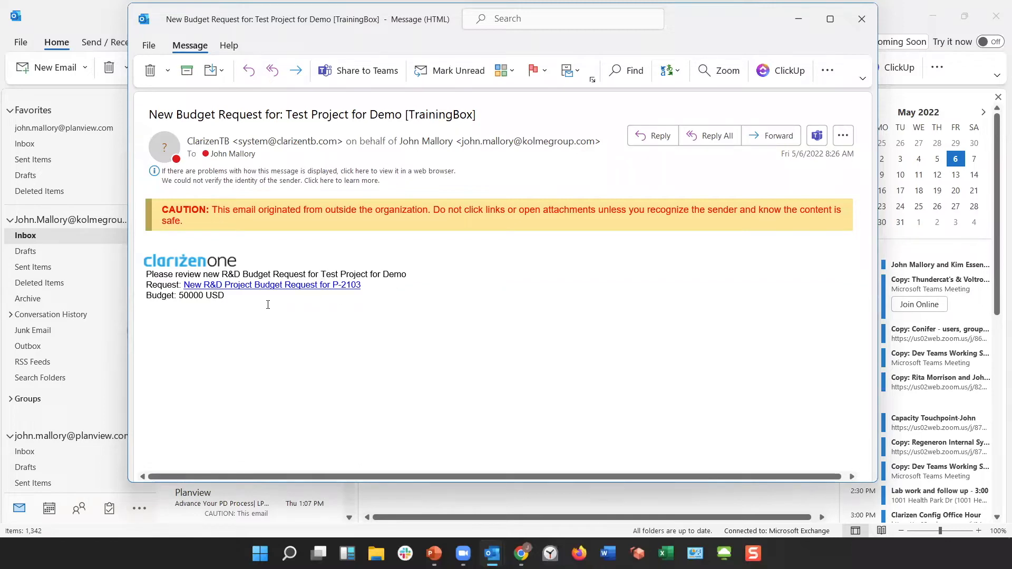
pyautogui.click(265, 294)
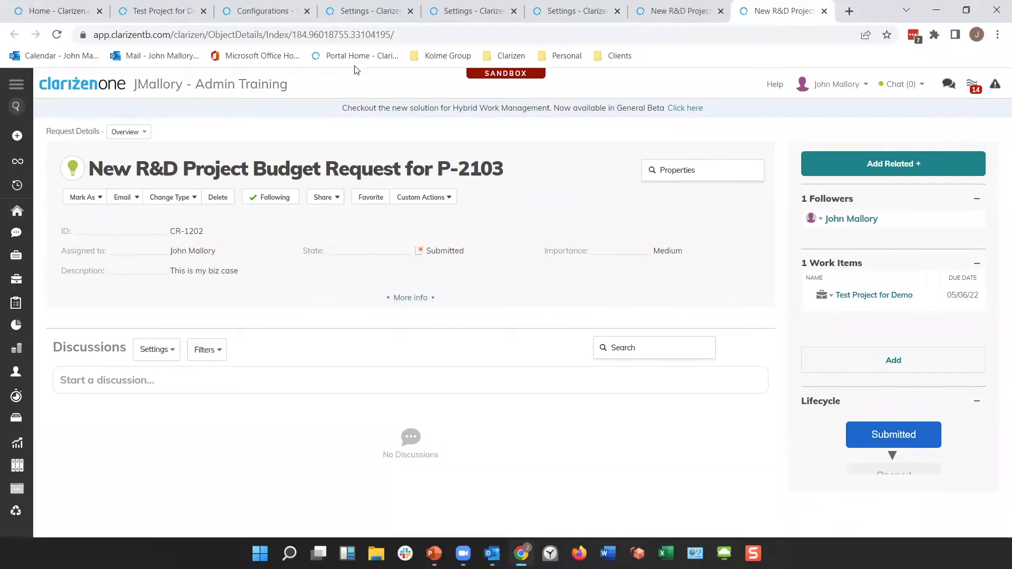
# Review the Project Information custom action's input variables, New Item fields, ApprovalRequired formula and success URL formula
pyautogui.click(361, 15)
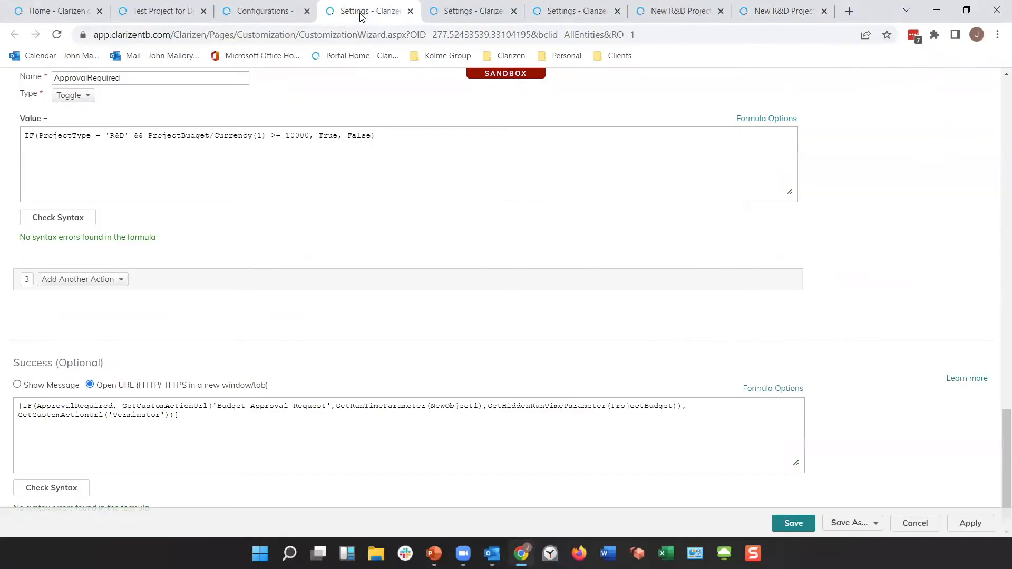
pyautogui.scroll(15, 998, 369)
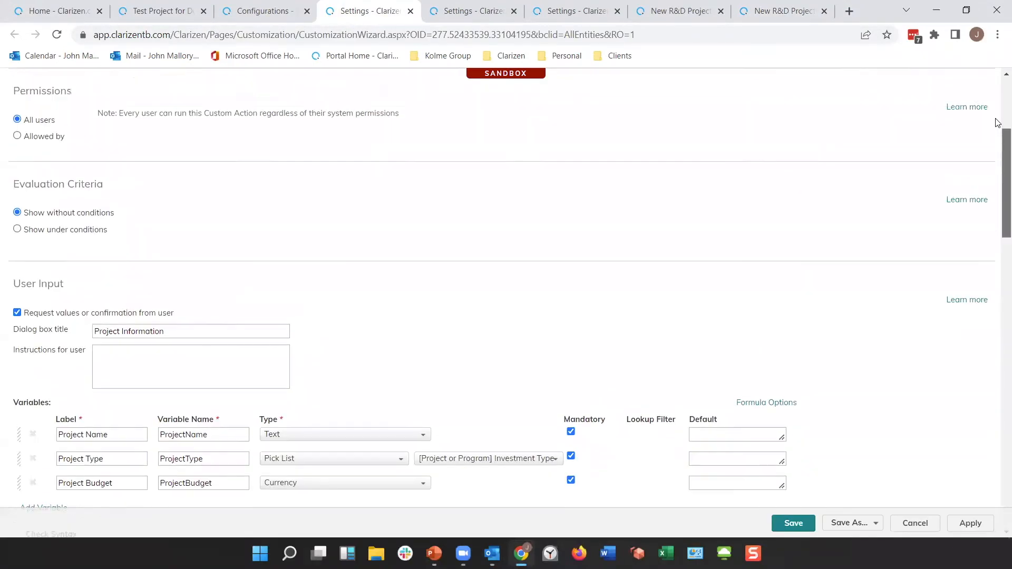
pyautogui.scroll(4, 997, 123)
pyautogui.scroll(-7, 998, 118)
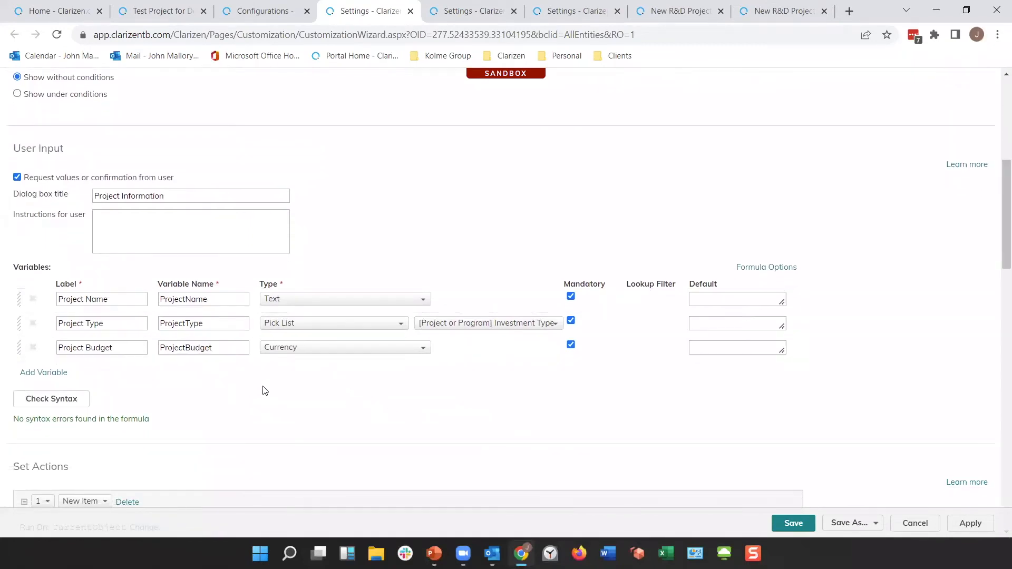
pyautogui.scroll(-5, 998, 248)
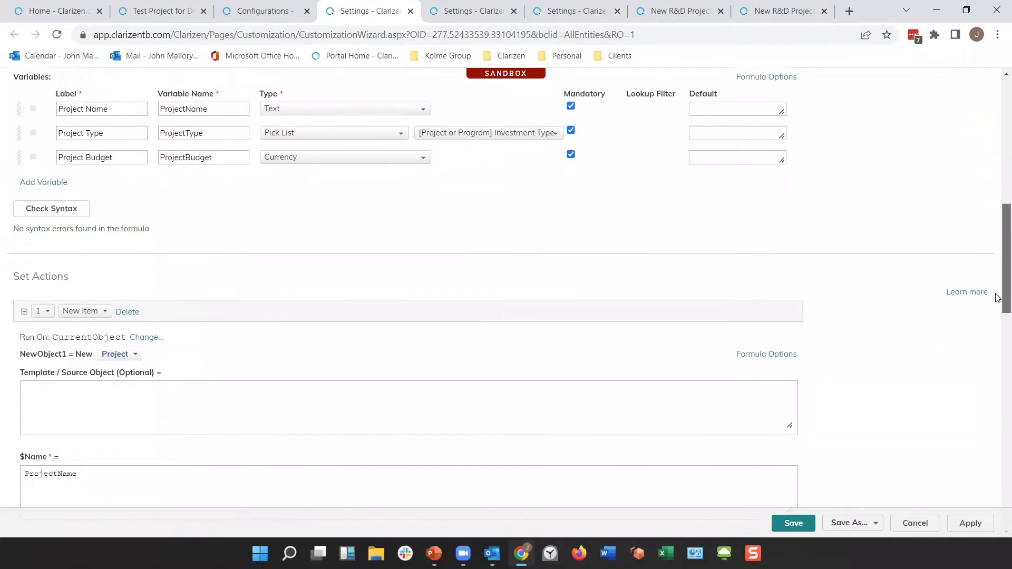
pyautogui.scroll(-3, 998, 305)
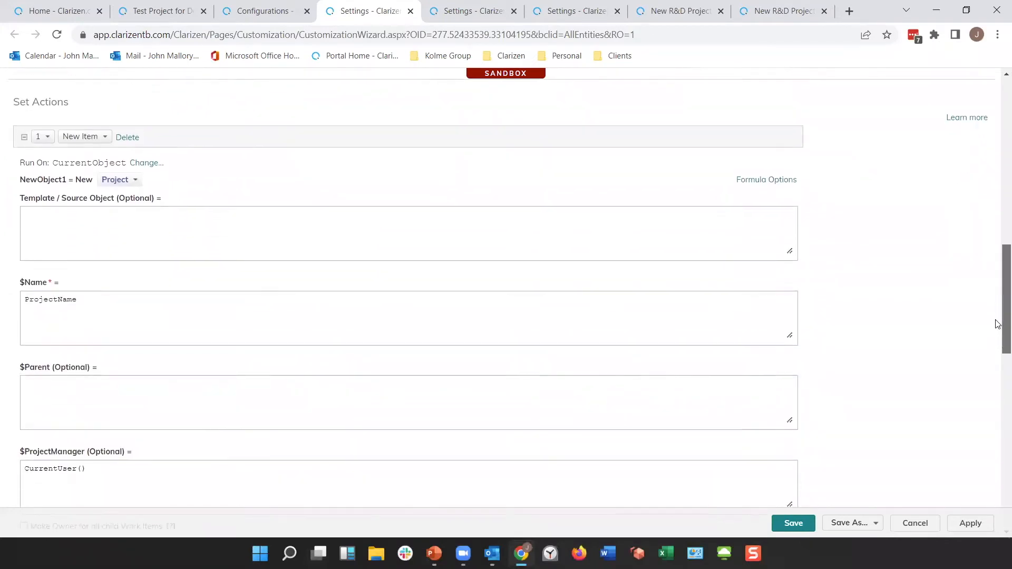
pyautogui.scroll(-1, 998, 332)
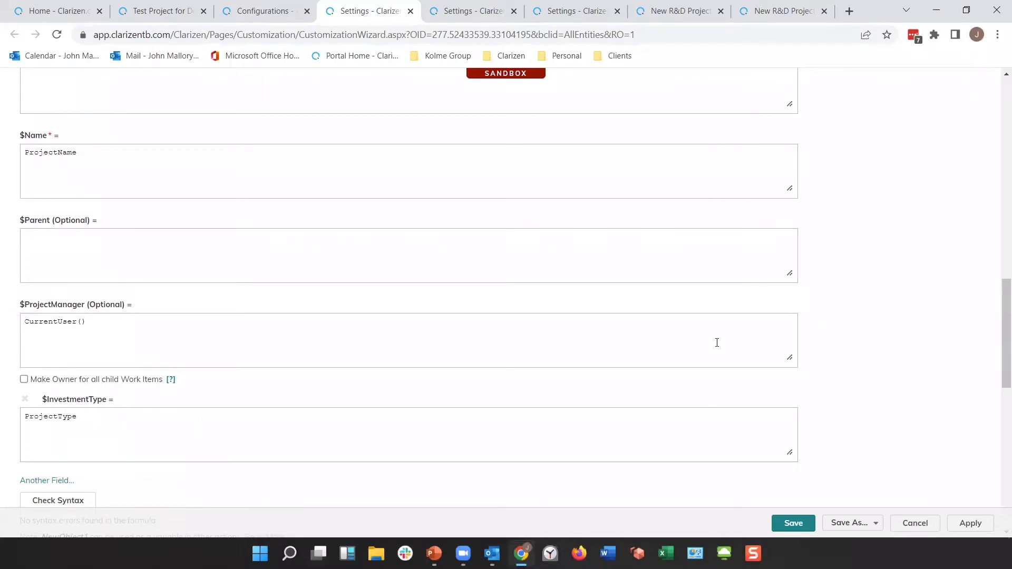
pyautogui.moveTo(998, 354); pyautogui.dragTo(998, 436)
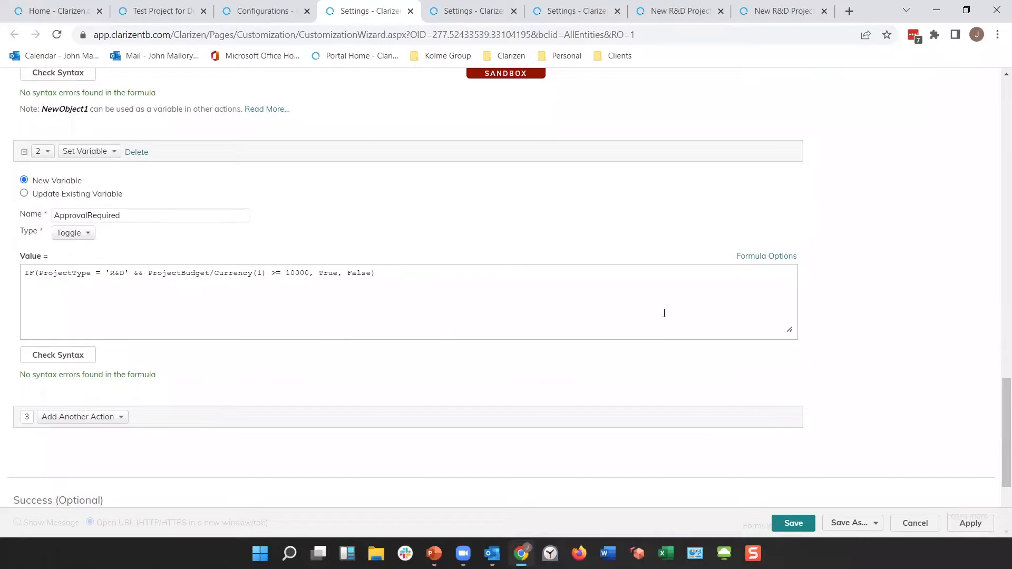
pyautogui.scroll(-3, 998, 468)
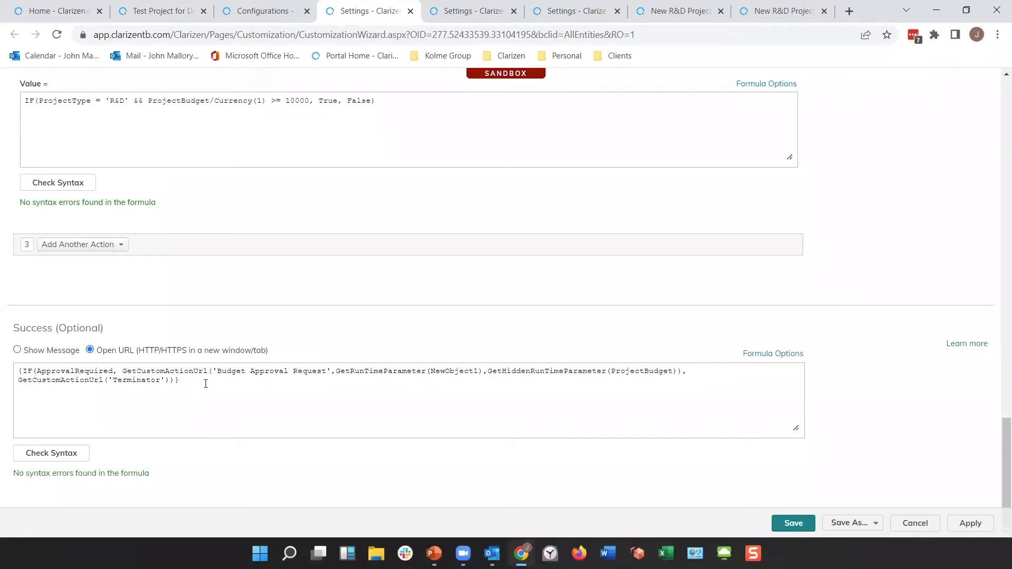
pyautogui.write(')')
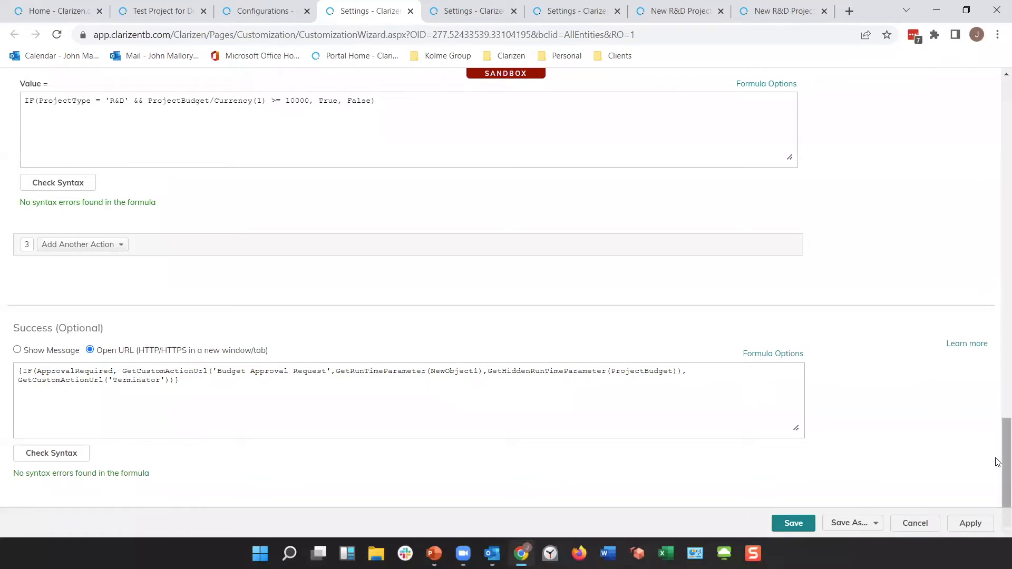
# Locate NewObject1 in the New Item action and compare it with its use in the success URL formula
pyautogui.moveTo(997, 457); pyautogui.dragTo(997, 360)
pyautogui.moveTo(997, 331); pyautogui.dragTo(998, 297)
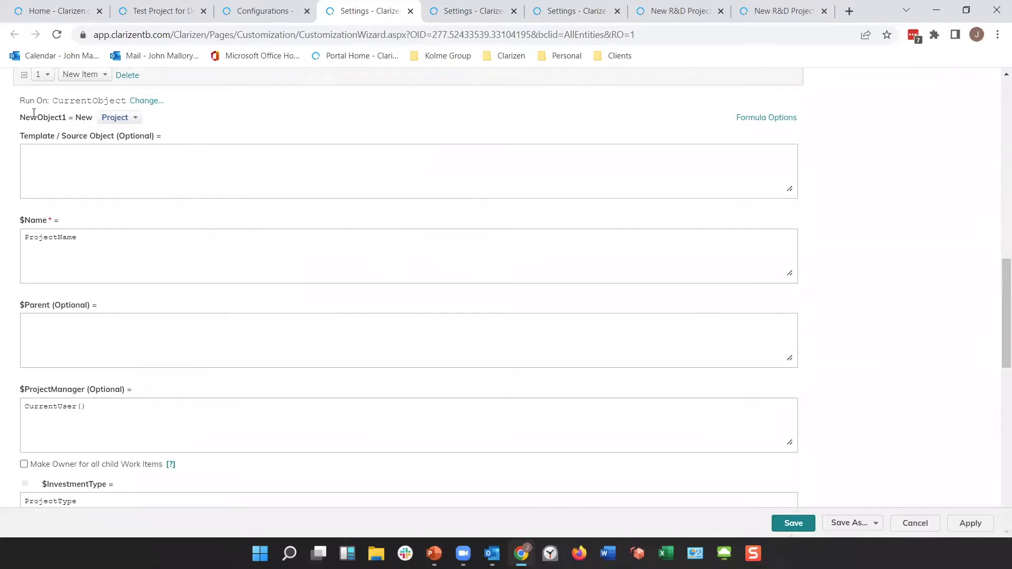
pyautogui.moveTo(37, 117); pyautogui.dragTo(55, 117)
pyautogui.moveTo(997, 298); pyautogui.dragTo(999, 470)
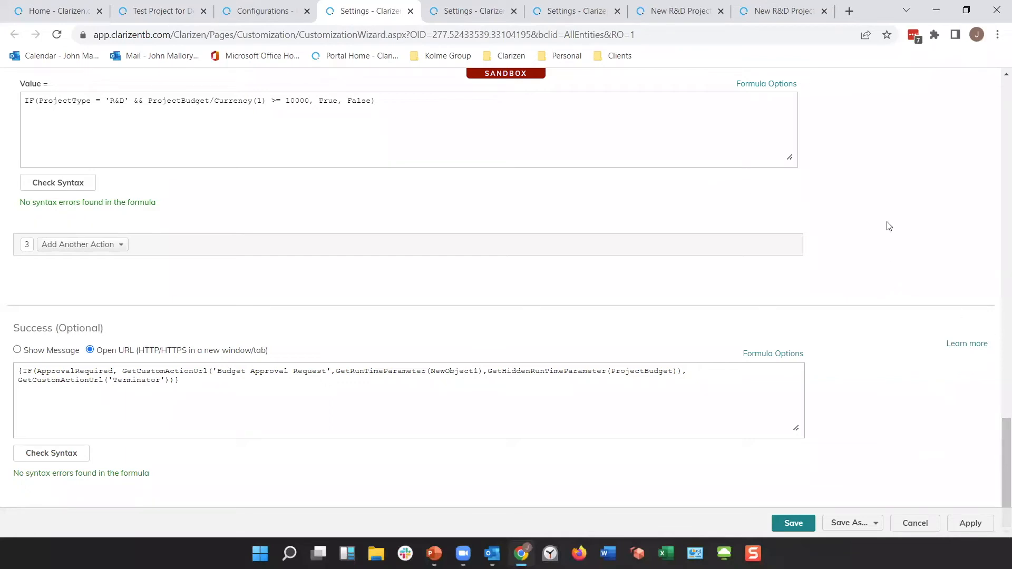
# Change GetHiddenRunTimeParameter to GetRunTimeParameter for ProjectBudget in the success URL formula and apply the change
pyautogui.doubleClick(521, 371)
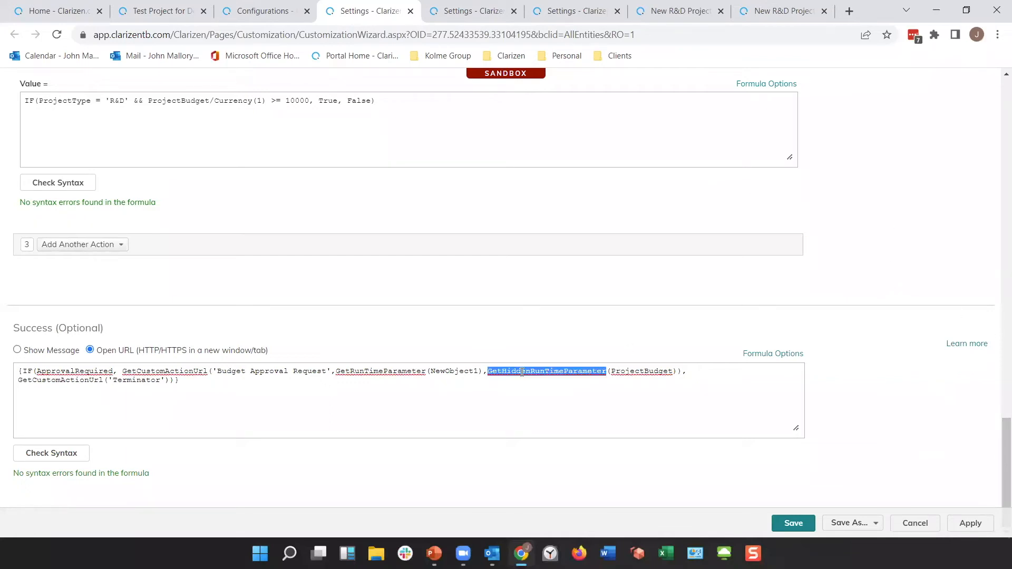
pyautogui.click(522, 371)
pyautogui.click(530, 372)
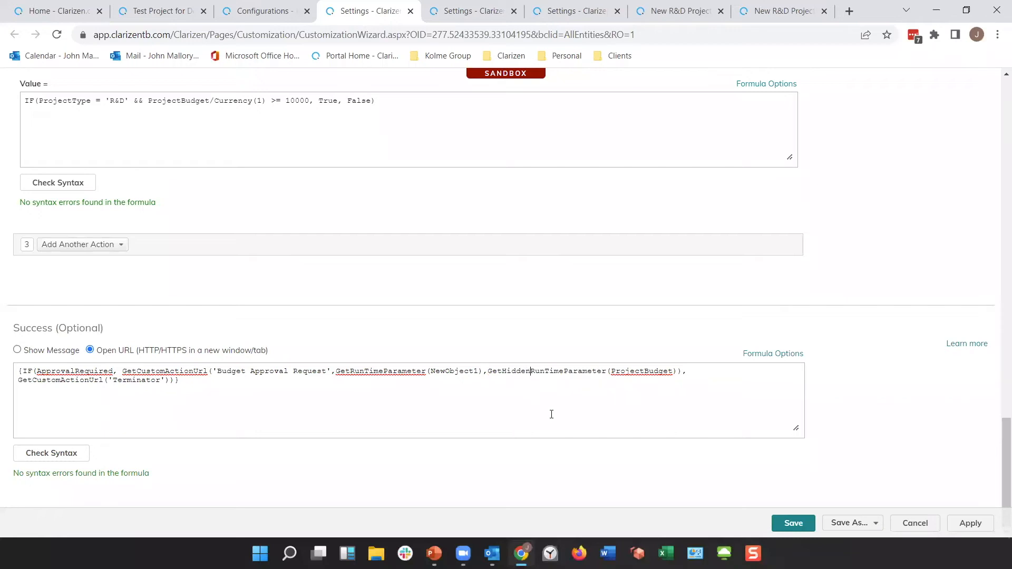
pyautogui.press('BackSpace')
pyautogui.press('BackSpace')
pyautogui.press('BackSpace')
pyautogui.press('BackSpace')
pyautogui.press('BackSpace')
pyautogui.press('BackSpace')
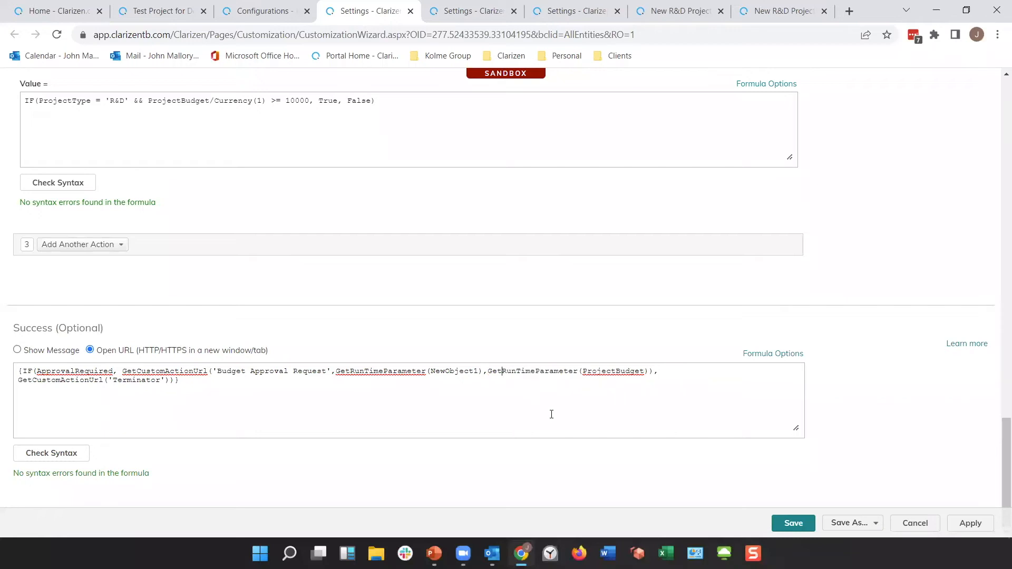
pyautogui.click(957, 516)
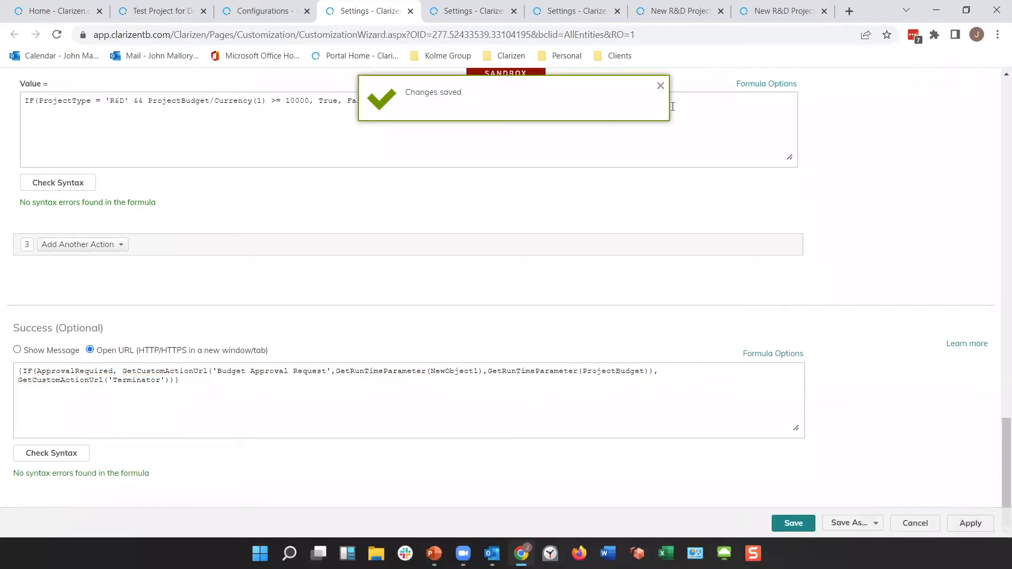
# Run Initiate New Project with the name "Another test project", type R&D and a 20000 USD budget, continuing to the R&D project details
pyautogui.click(77, 14)
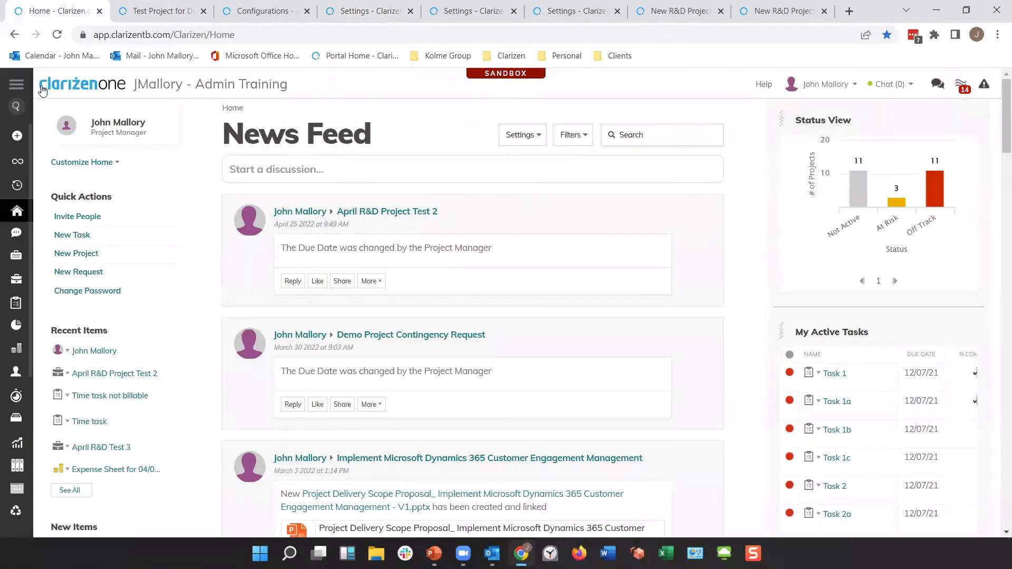
pyautogui.click(21, 162)
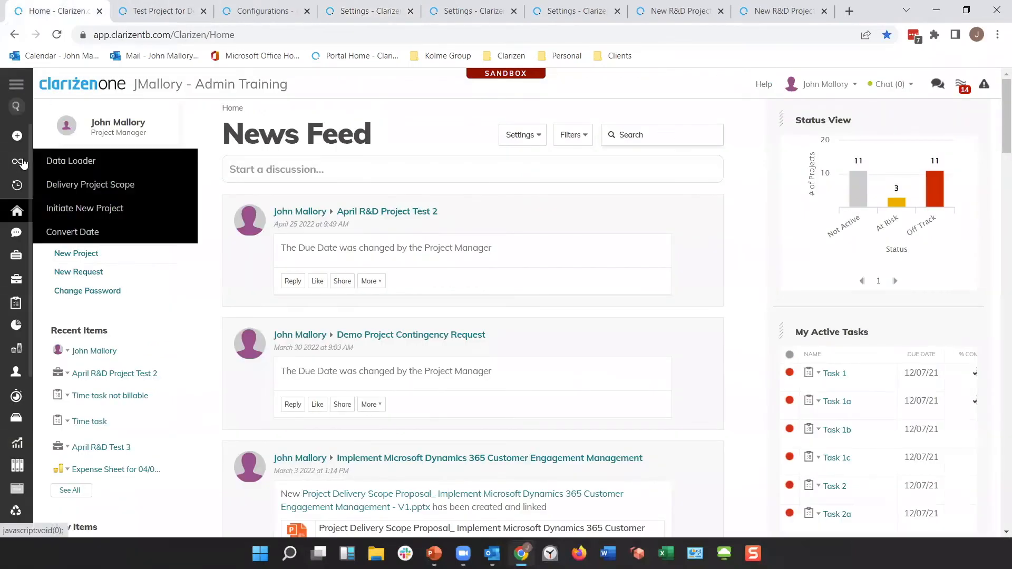
pyautogui.click(111, 210)
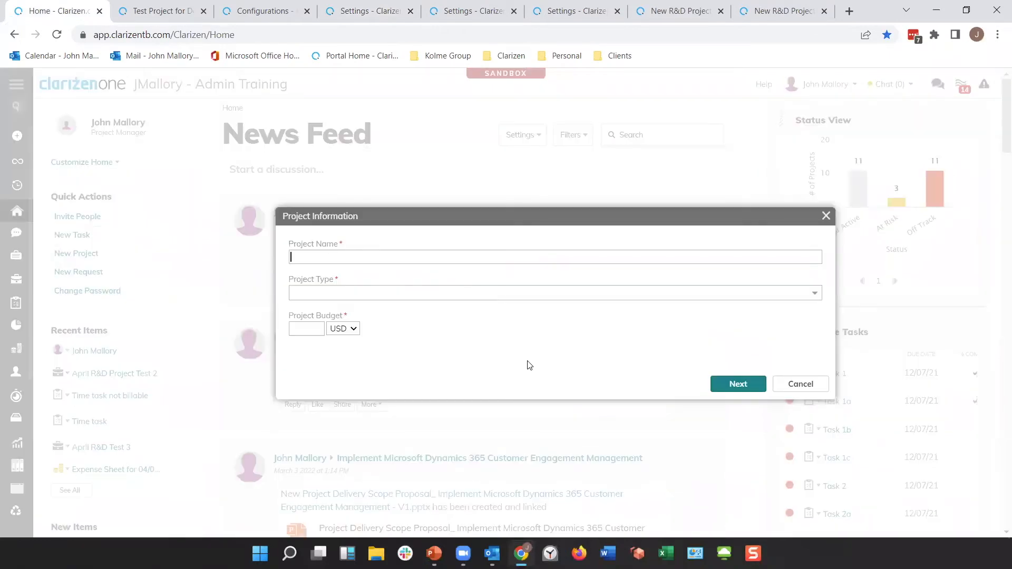
pyautogui.write('Another test project')
pyautogui.click(611, 295)
pyautogui.click(814, 293)
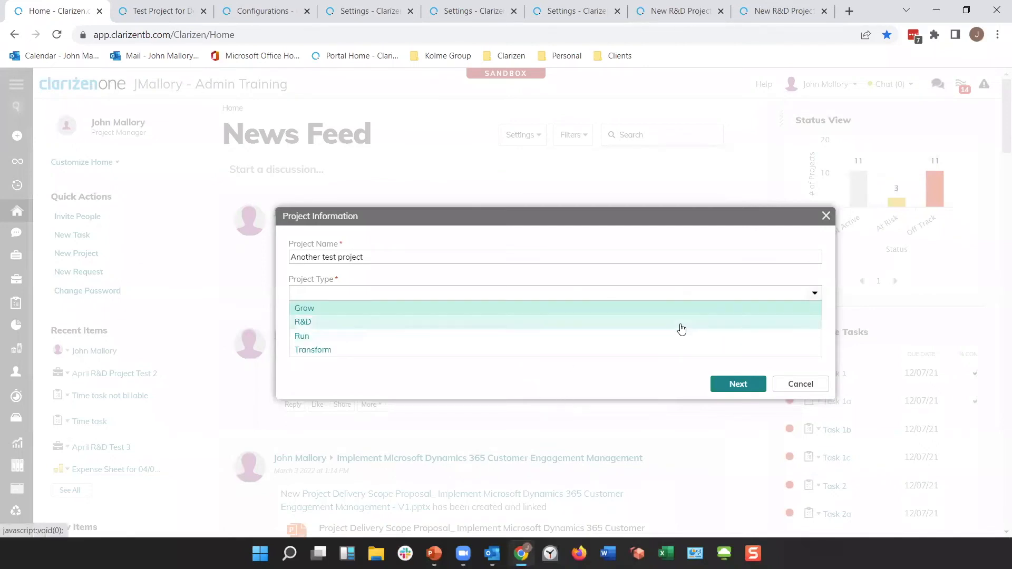
pyautogui.click(681, 325)
pyautogui.click(293, 329)
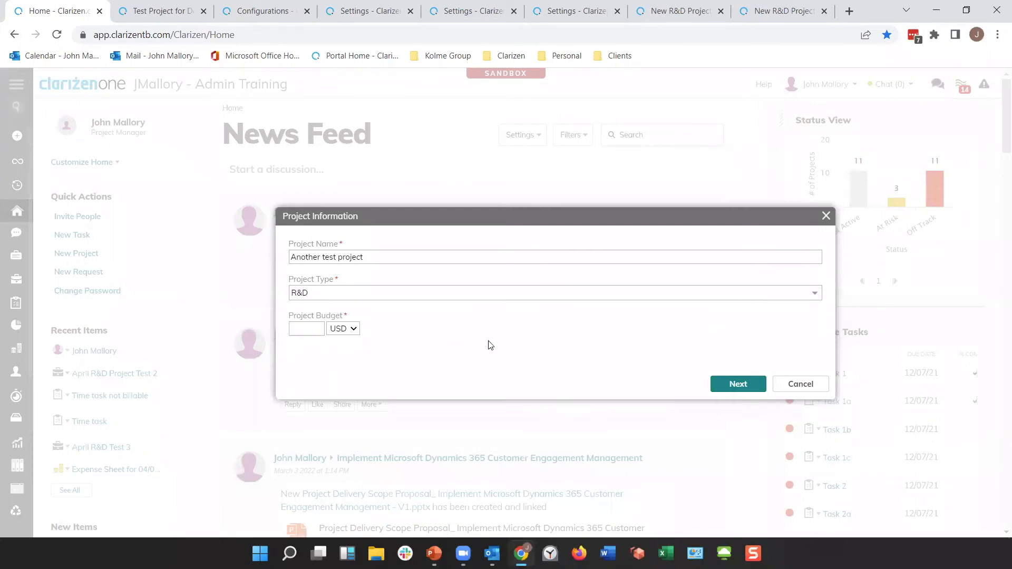
pyautogui.write('20000')
pyautogui.click(738, 385)
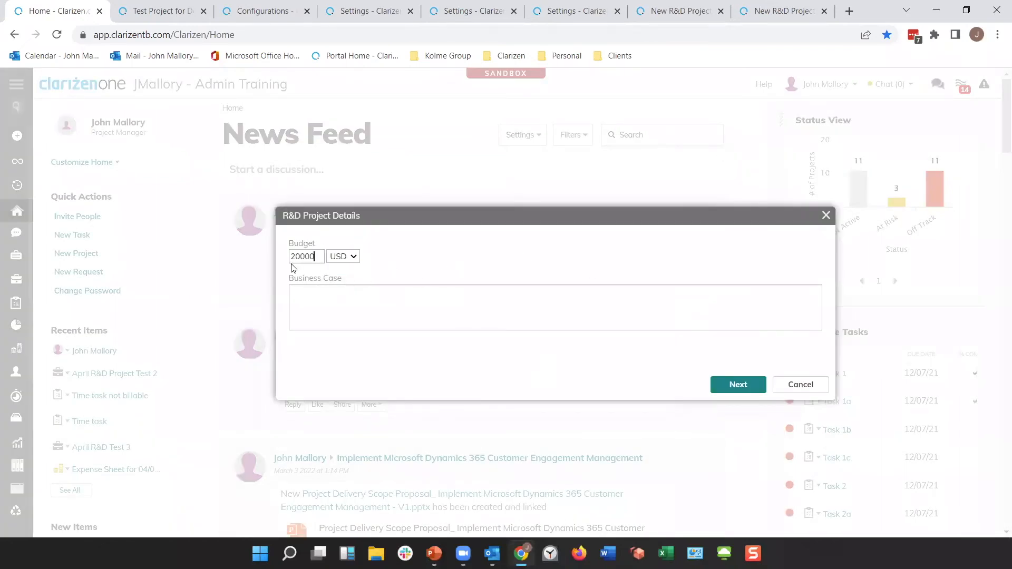
pyautogui.click(320, 258)
# Check the Budget variable among the user inputs of the R&D Project Details custom action
pyautogui.click(369, 16)
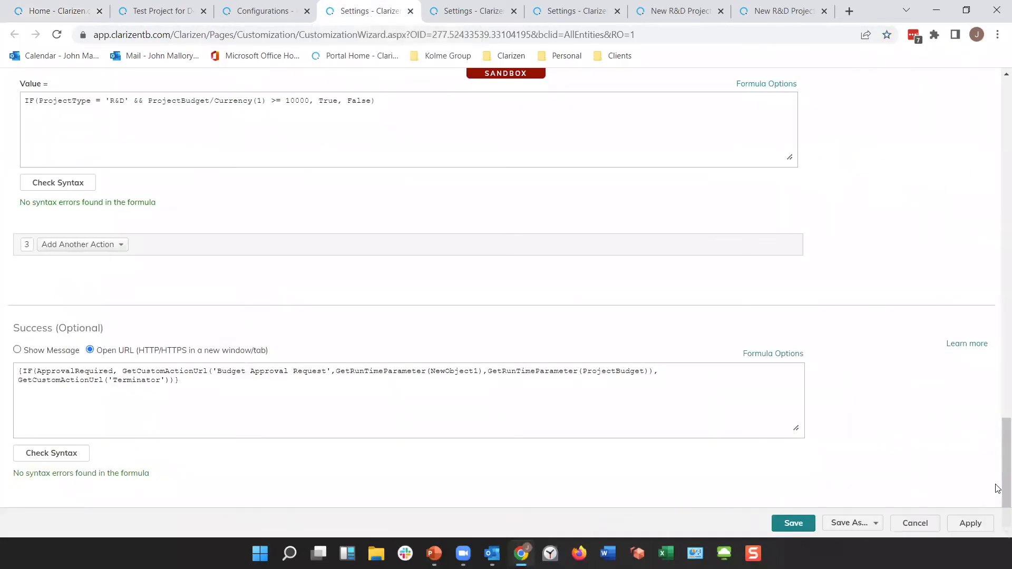
pyautogui.scroll(5, 510, 107)
pyautogui.click(477, 11)
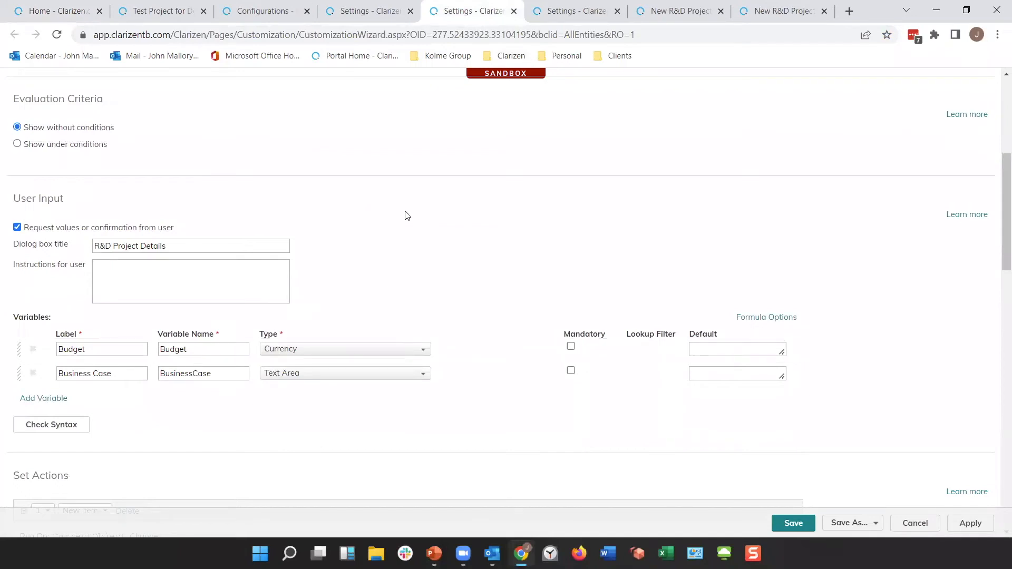
# Change GetRunTimeParameter to GetHiddenRunTimeParameter for ProjectBudget in the project creation action's success URL formula and save the change
pyautogui.click(367, 13)
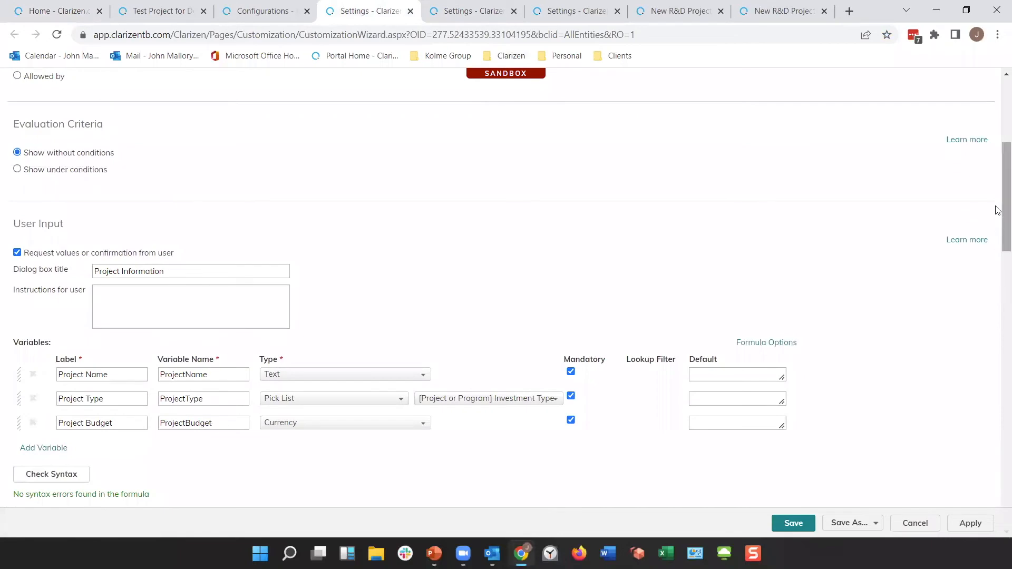
pyautogui.scroll(-1, 998, 311)
pyautogui.scroll(-15, 998, 311)
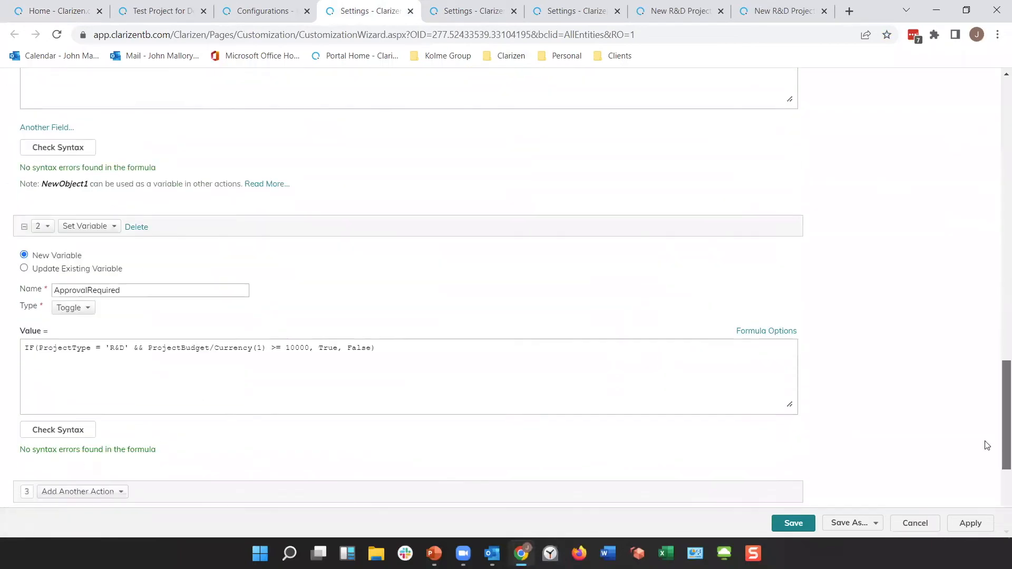
pyautogui.doubleClick(504, 373)
pyautogui.click(504, 373)
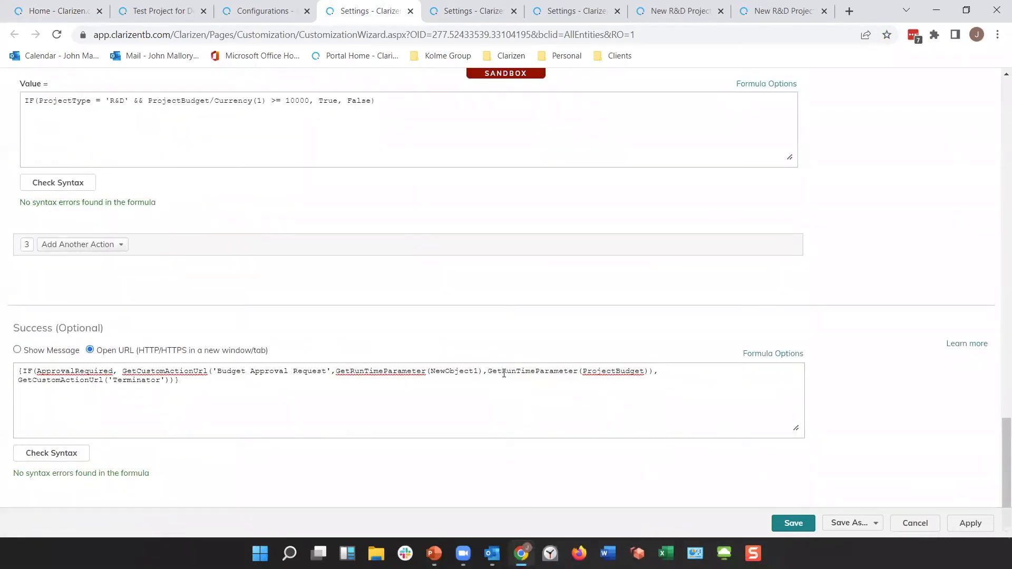
pyautogui.write('Hidden')
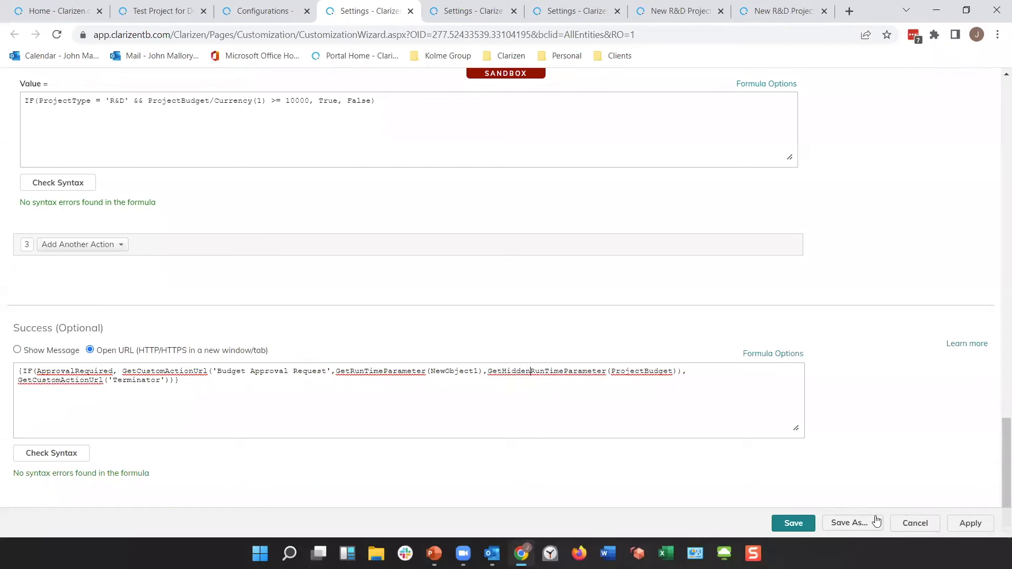
pyautogui.click(793, 523)
# Review the R&D Project Details action's user input variables and the field formulas of its New Item action that creates the Request
pyautogui.click(476, 11)
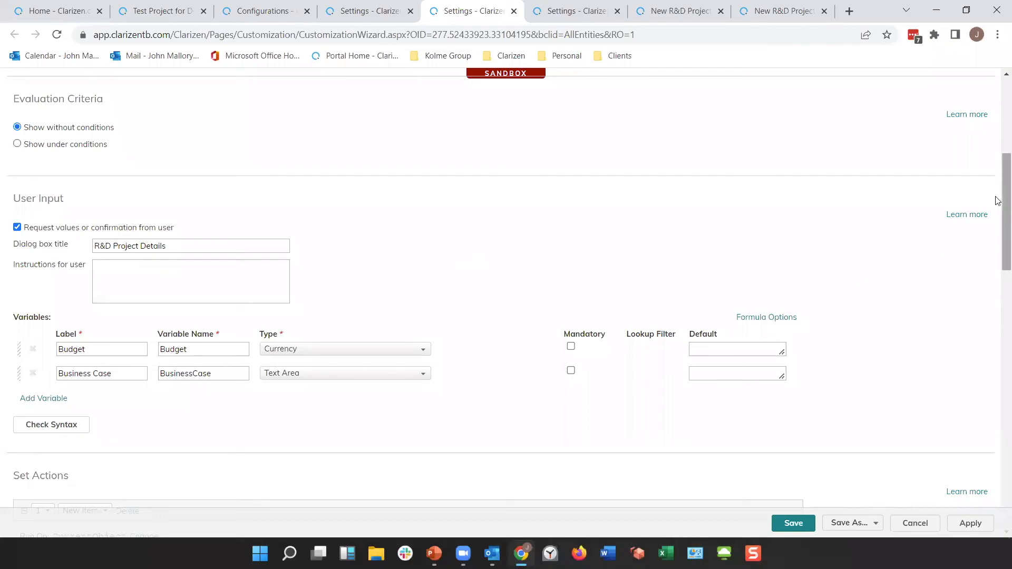
pyautogui.moveTo(1002, 188); pyautogui.dragTo(1002, 201)
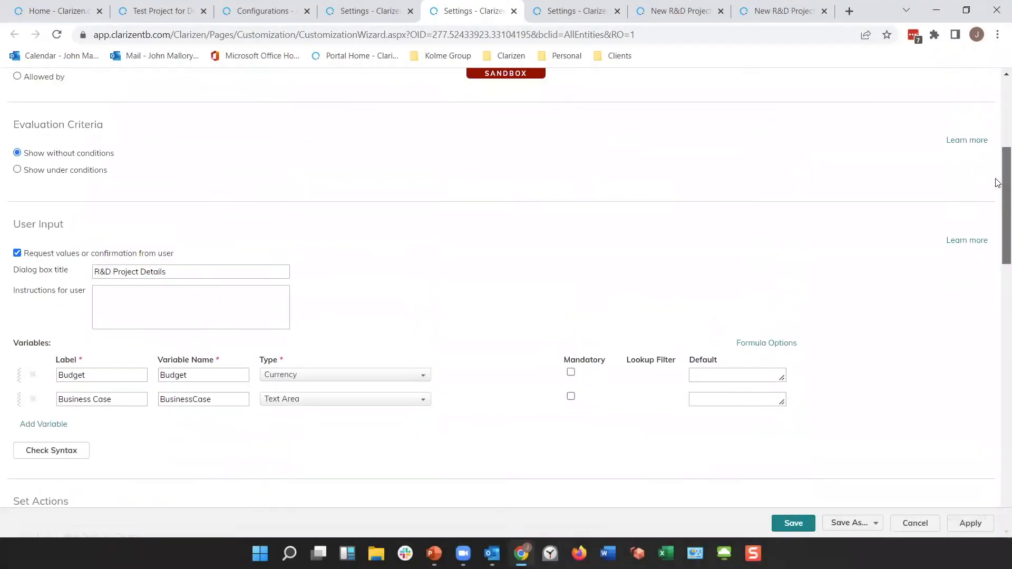
pyautogui.scroll(-1, 998, 198)
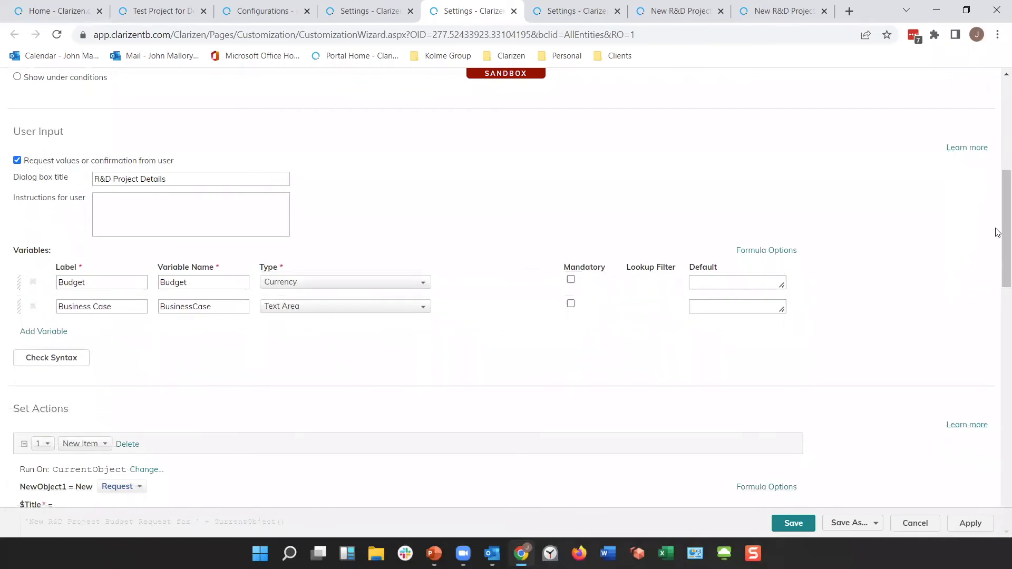
pyautogui.moveTo(1000, 244); pyautogui.dragTo(998, 299)
pyautogui.scroll(-1, 998, 300)
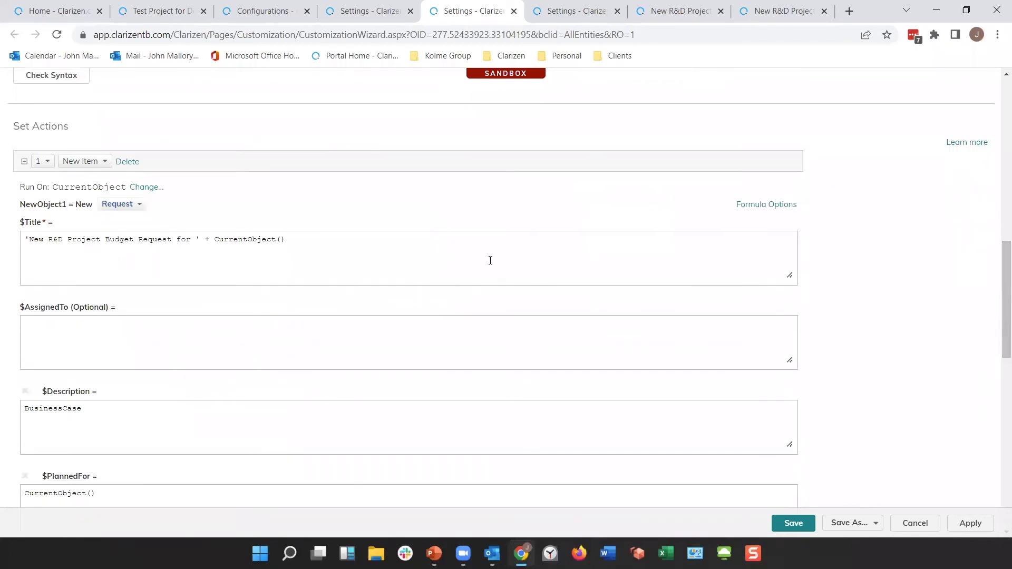
pyautogui.moveTo(998, 274); pyautogui.dragTo(998, 345)
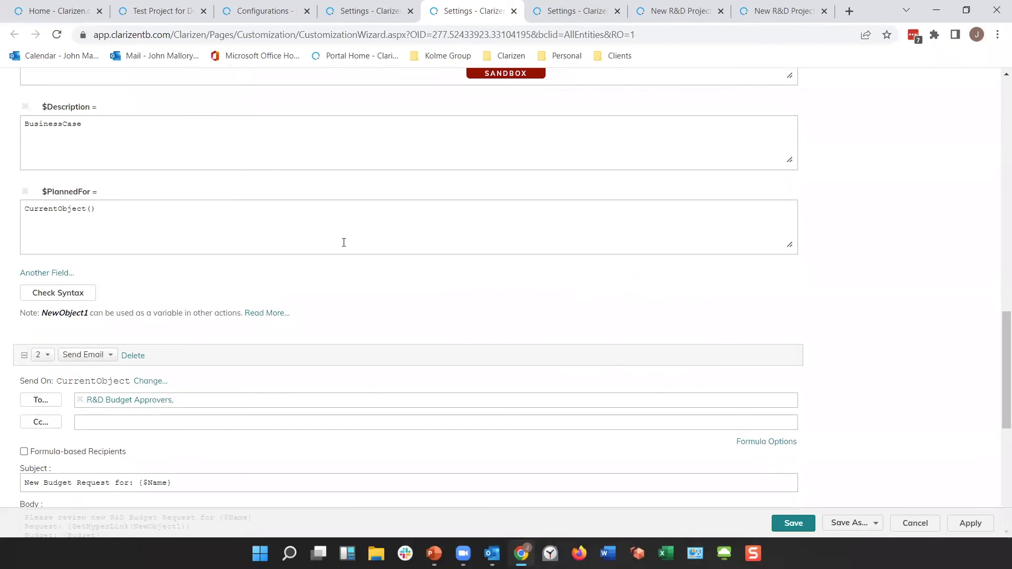
# Examine the Send Email action and success URL formula of the R&D Project Details action, comparing NewObject1 with the New Item action
pyautogui.moveTo(997, 342); pyautogui.dragTo(998, 424)
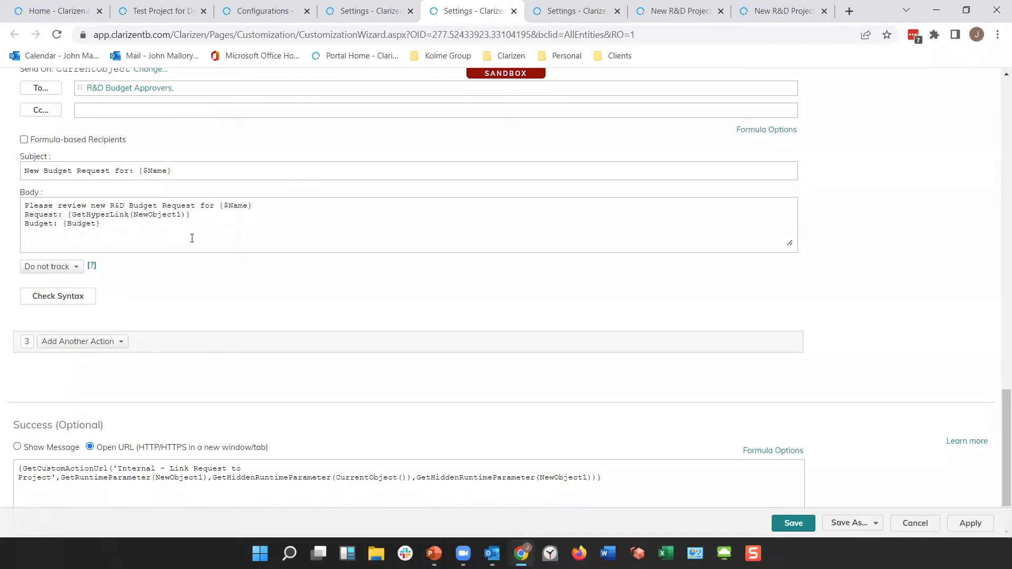
pyautogui.moveTo(1002, 413); pyautogui.dragTo(1001, 413)
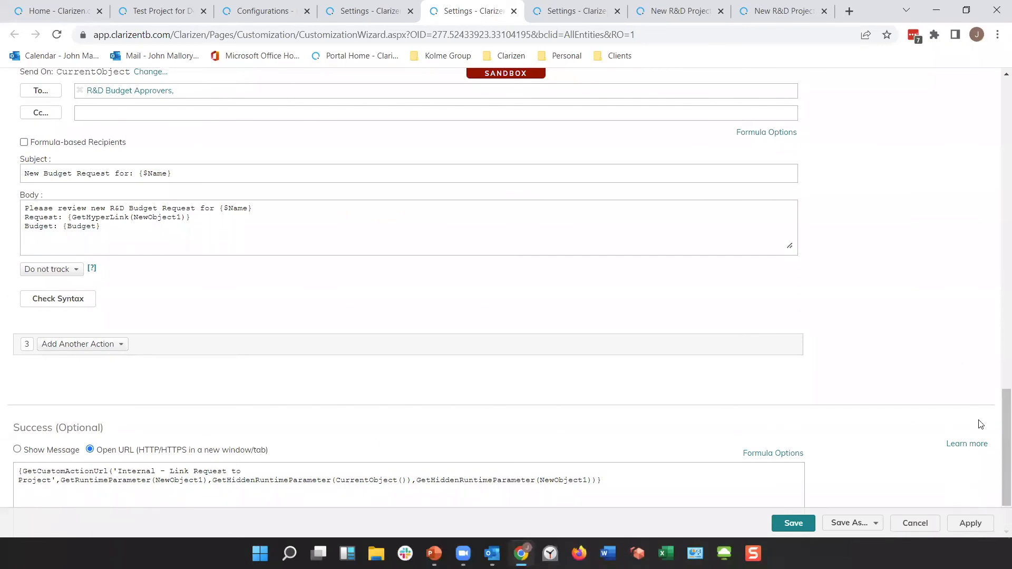
pyautogui.moveTo(1000, 417); pyautogui.dragTo(997, 422)
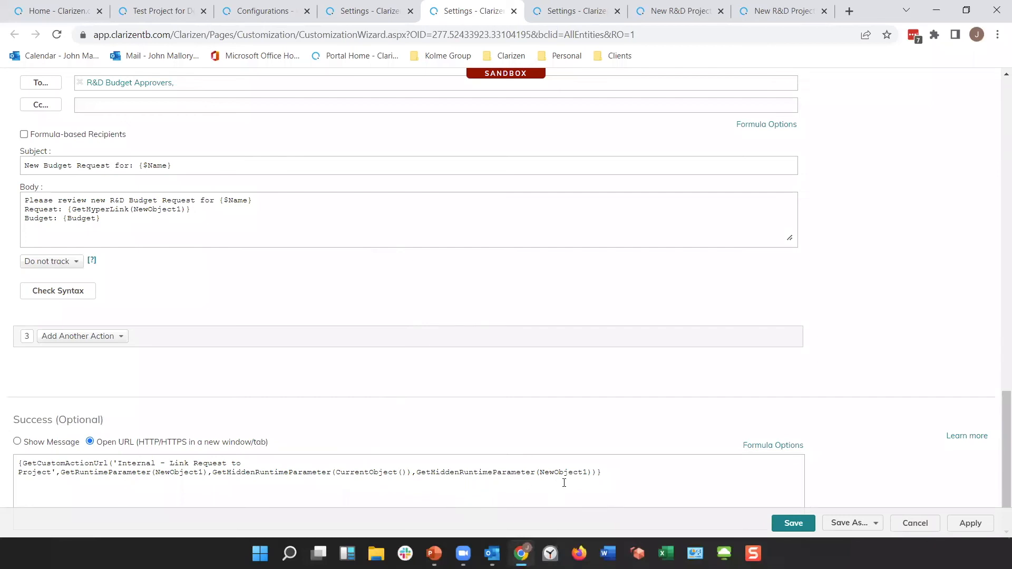
pyautogui.moveTo(1006, 427); pyautogui.dragTo(1005, 273)
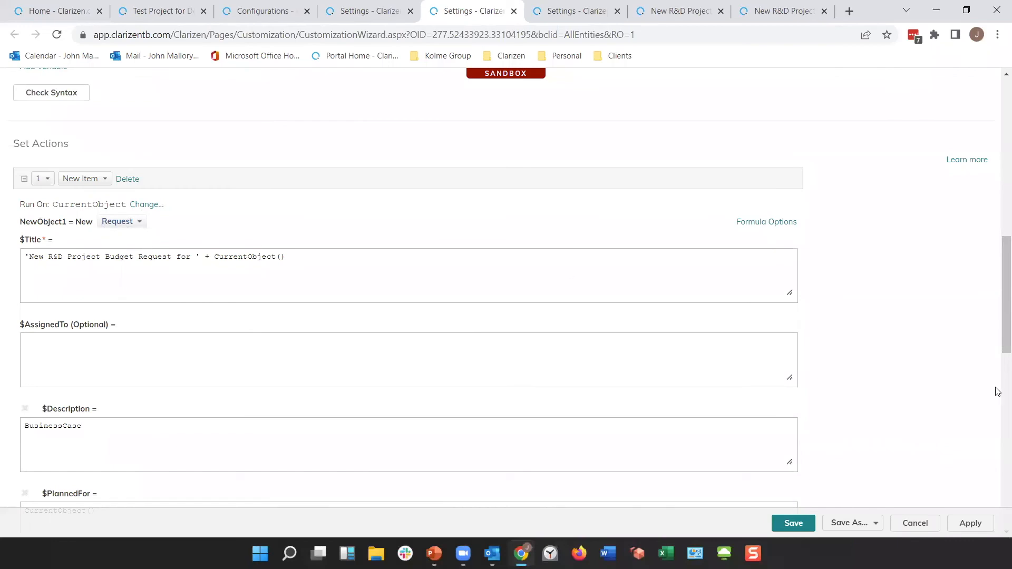
pyautogui.moveTo(1005, 342); pyautogui.dragTo(999, 529)
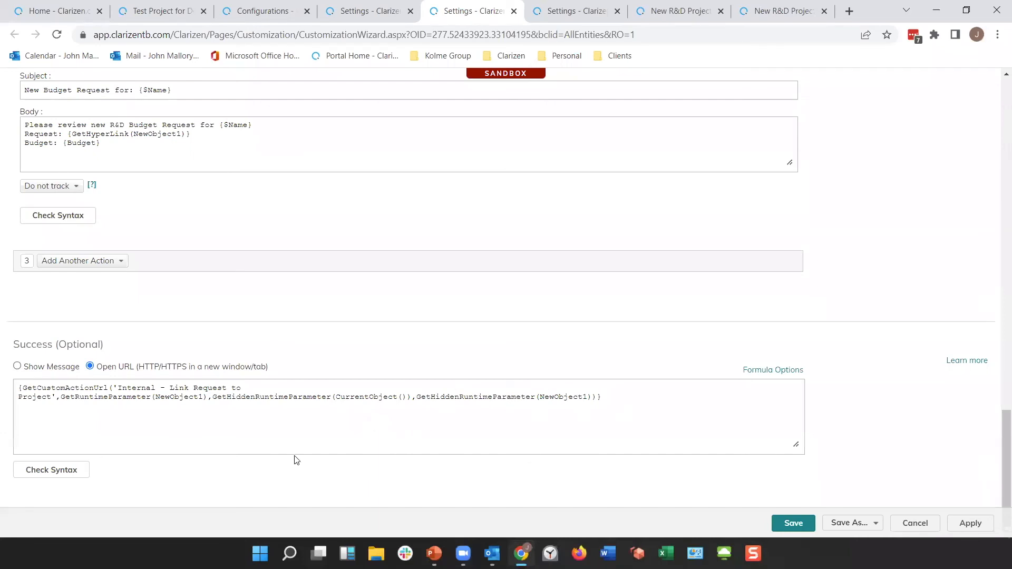
# Review the Decision Needed By action's input variables, Related Work item, DueDate field update and success URL formula
pyautogui.click(569, 9)
pyautogui.scroll(-3, 998, 240)
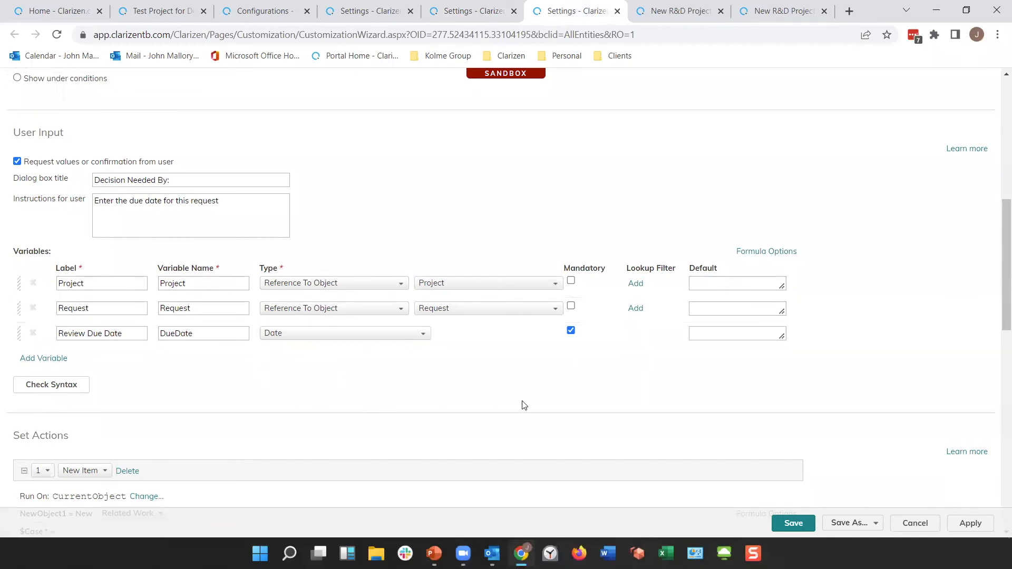
pyautogui.moveTo(998, 282); pyautogui.dragTo(998, 387)
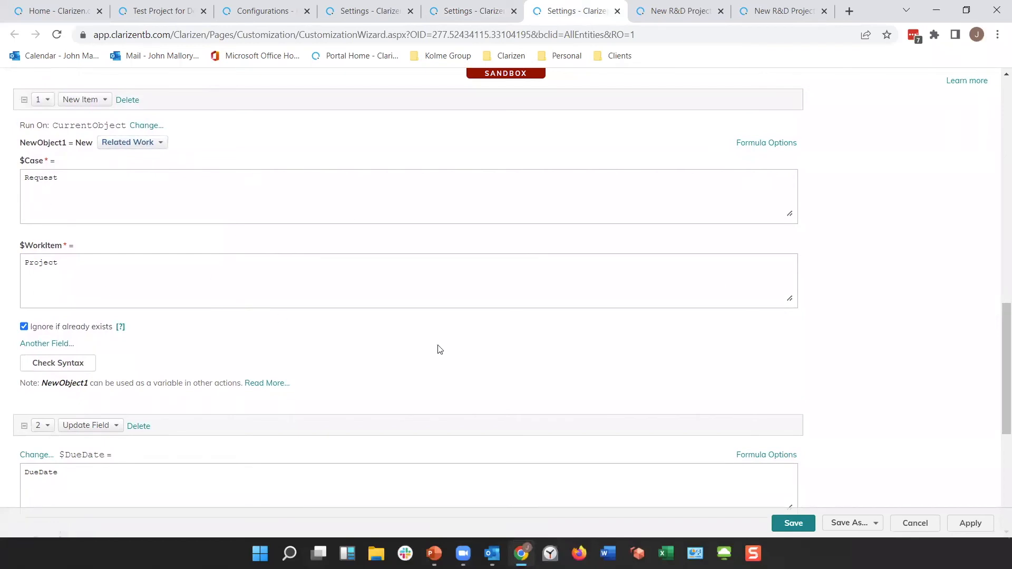
pyautogui.moveTo(1001, 350); pyautogui.dragTo(1001, 449)
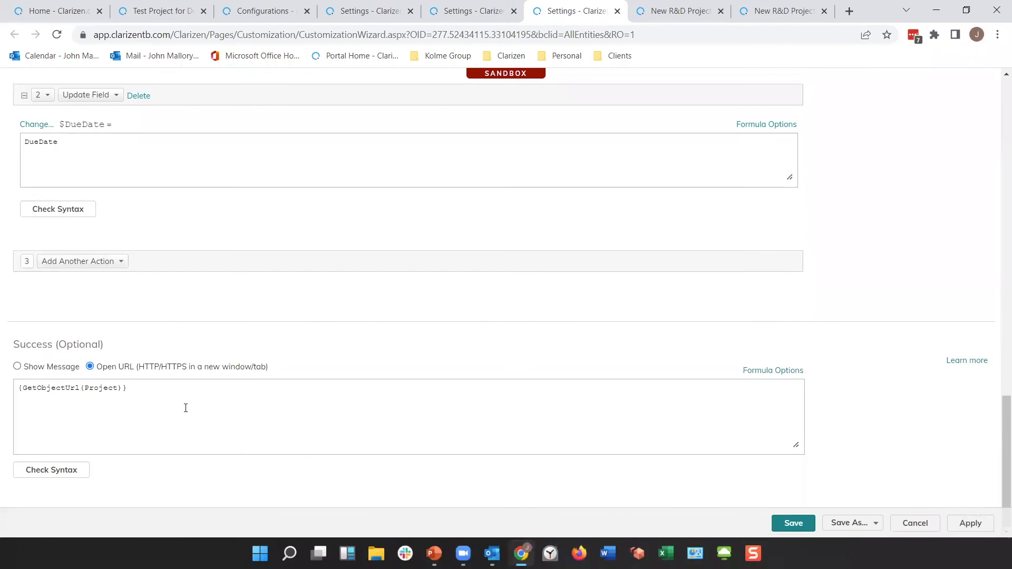